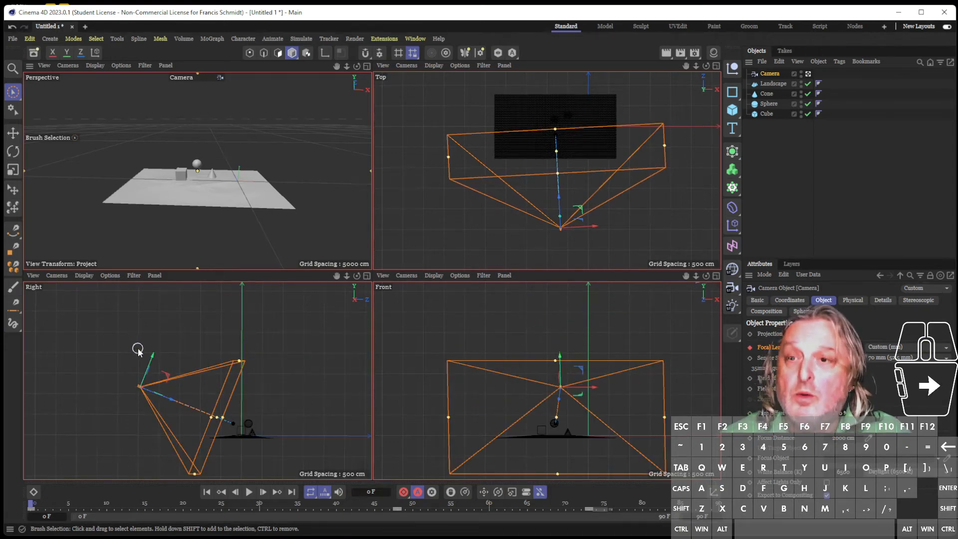
Zoom in on the camera object in the Right view and frame it in the Top and Front views
alt+right_drag(145, 370, 196, 297)
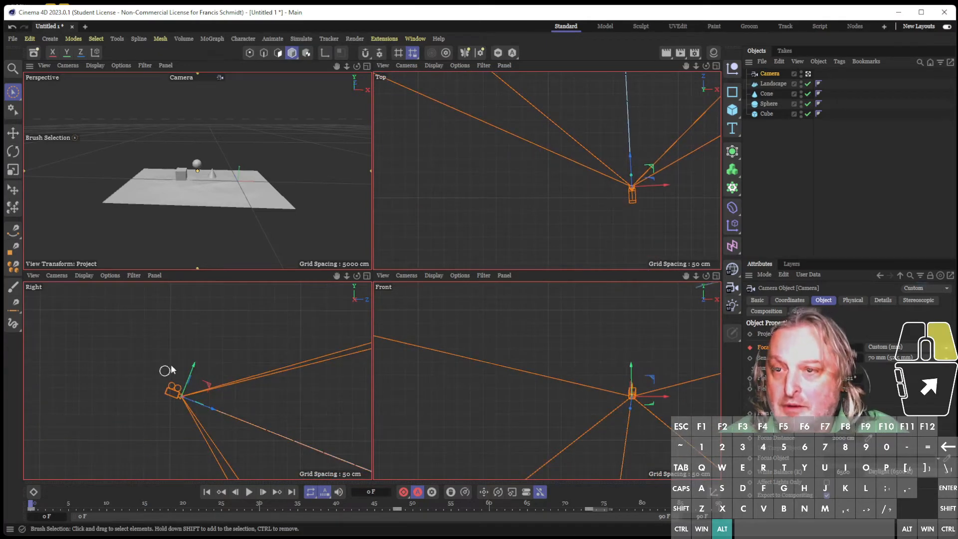
scroll(199, 339, up, 5)
scroll(213, 332, up, 4)
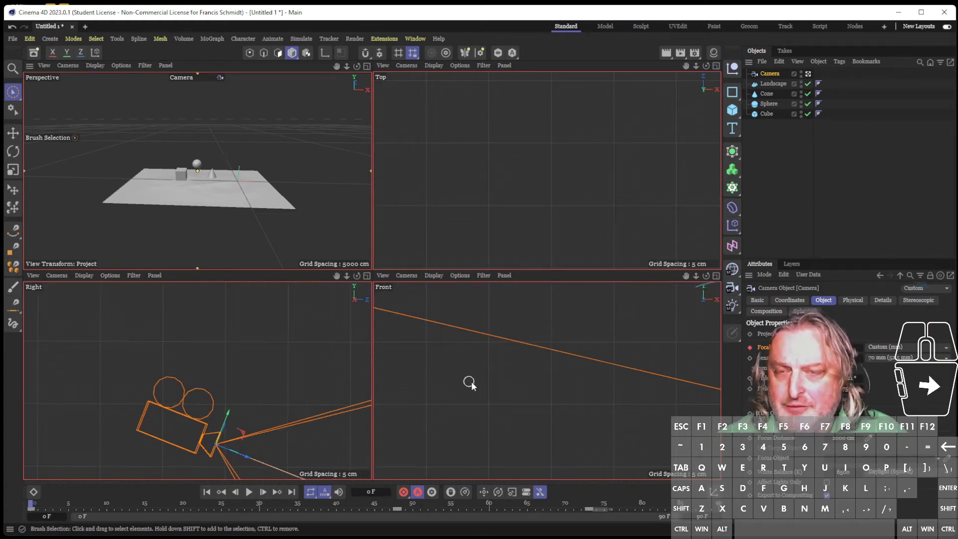
key(s)
key(s)
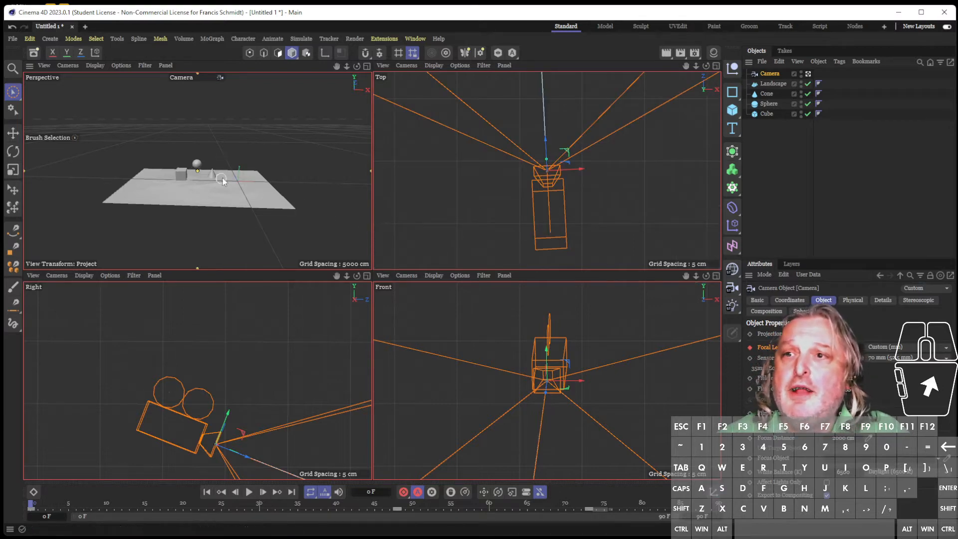
View the scene camera from outside through the Default Camera, and switch the Perspective view back to the scene camera
click(182, 78)
click(202, 85)
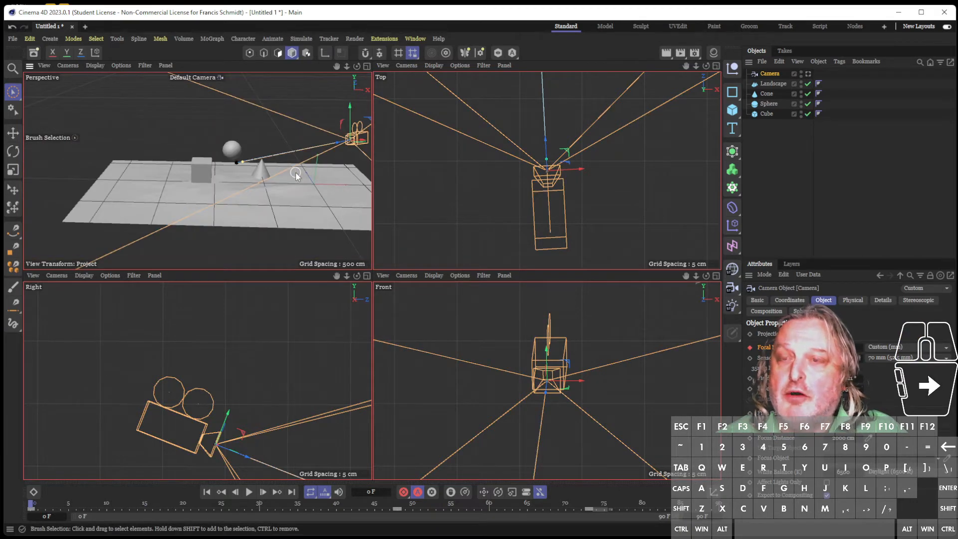
alt+right_drag(295, 171, 251, 204)
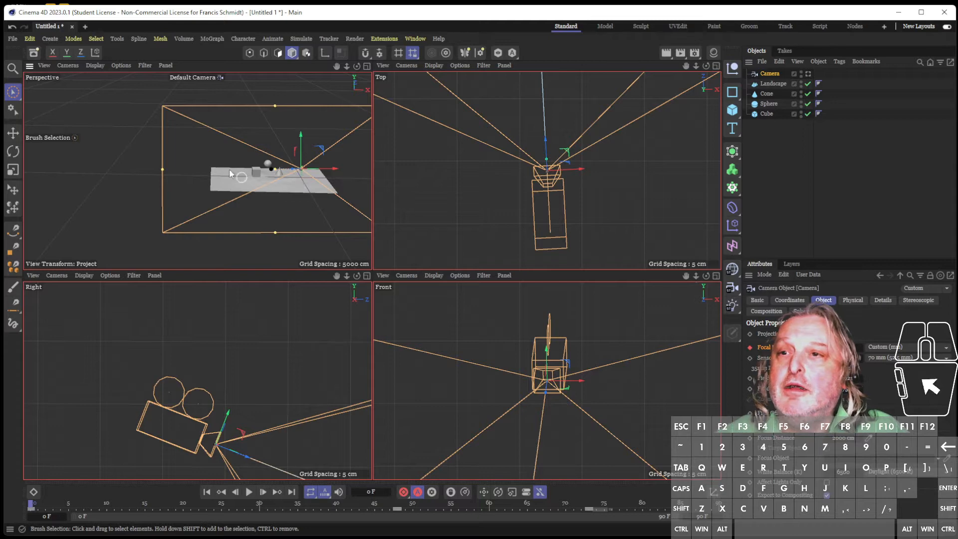
click(215, 78)
click(235, 100)
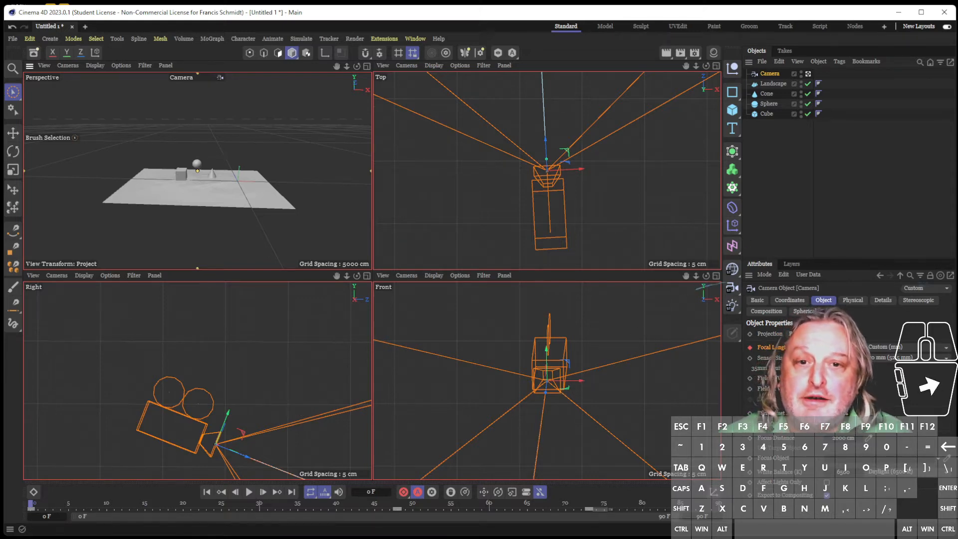
Look over the camera's sensor size presets and show its whole field-of-view cone in the orthographic views
click(887, 359)
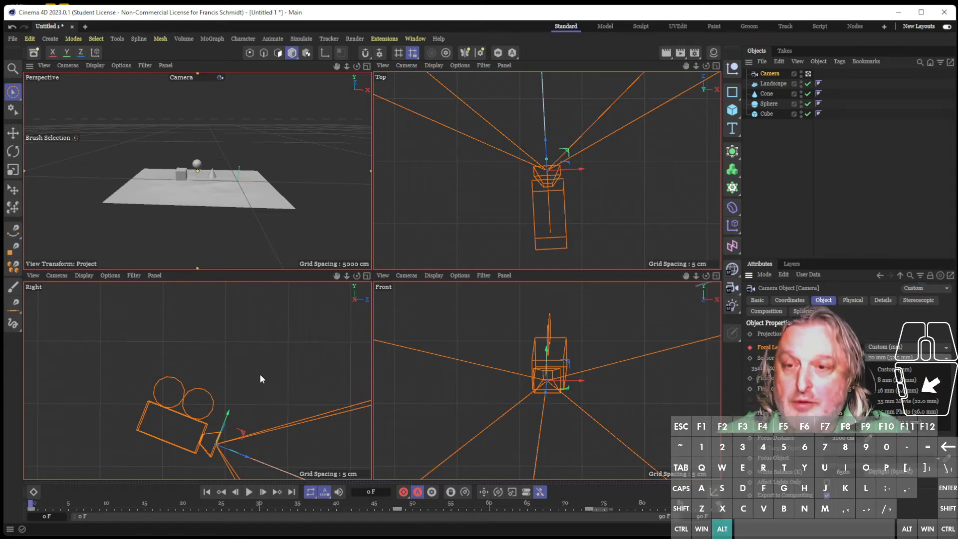
right_click(283, 380)
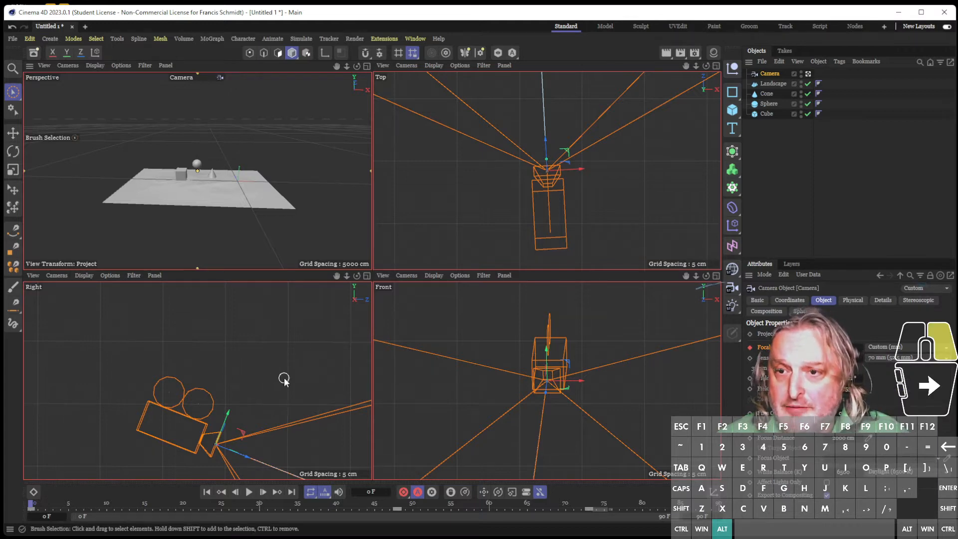
alt+right_drag(284, 380, 192, 375)
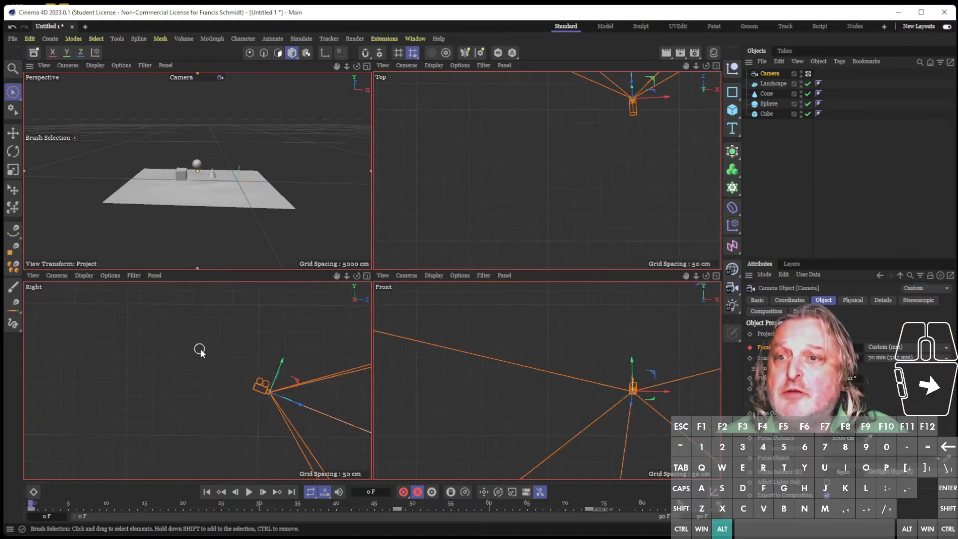
alt+middle_drag(278, 355, 178, 342)
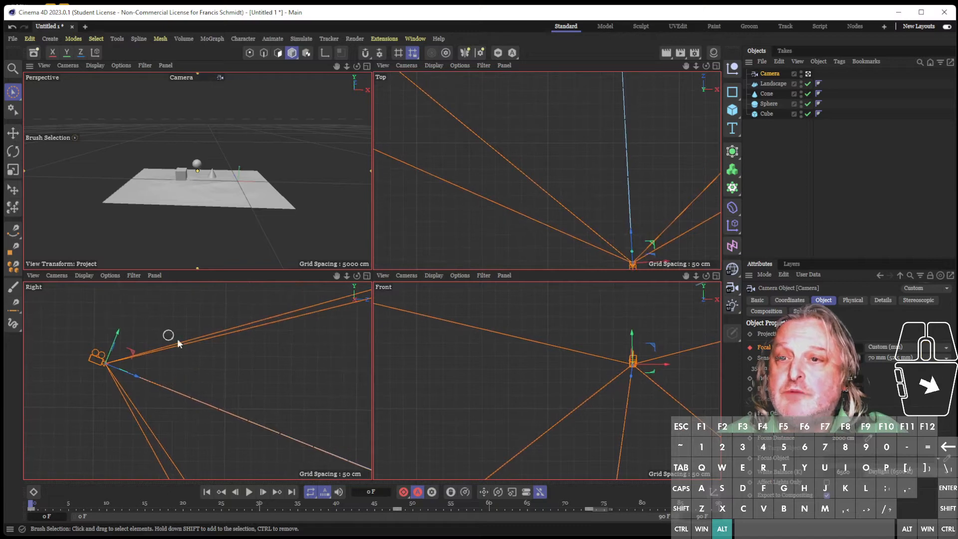
alt+right_drag(205, 349, 150, 377)
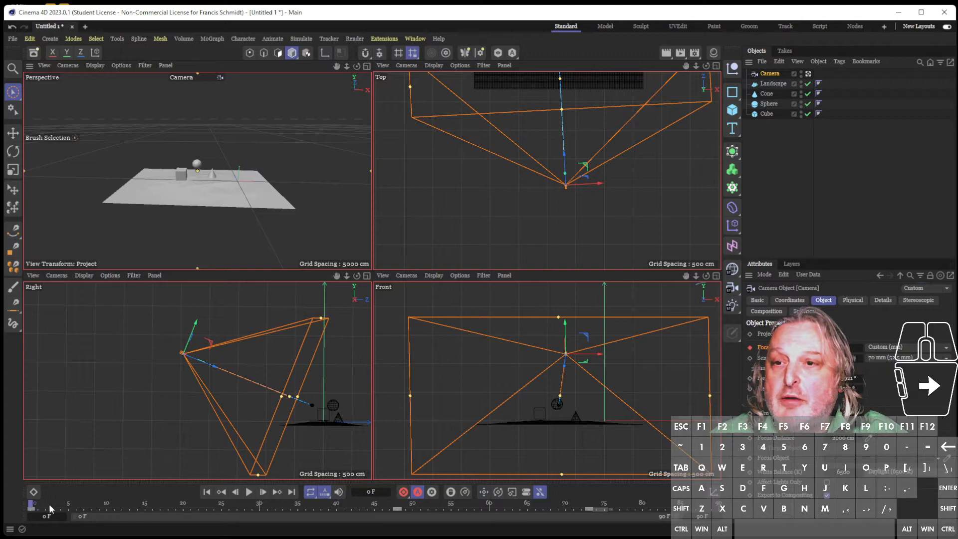
Scrub the animation from frame 0 to frame 47 and back to frame 37 to examine the camera's zoom
drag(49, 504, 25, 502)
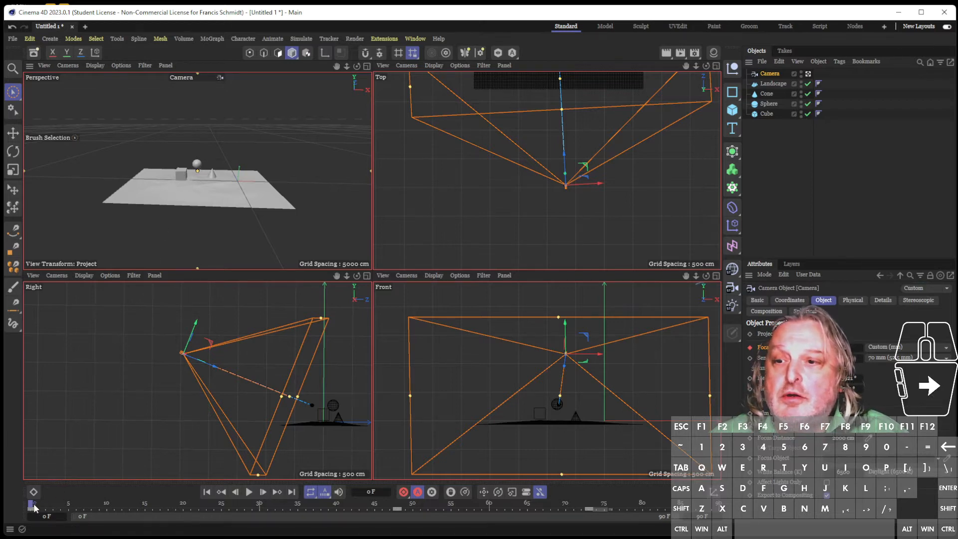
drag(32, 505, 386, 519)
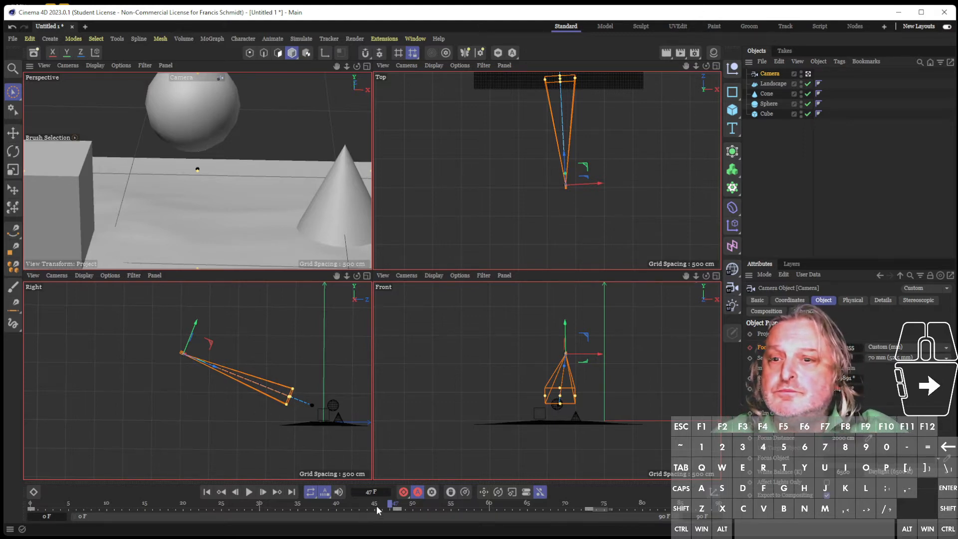
click(312, 505)
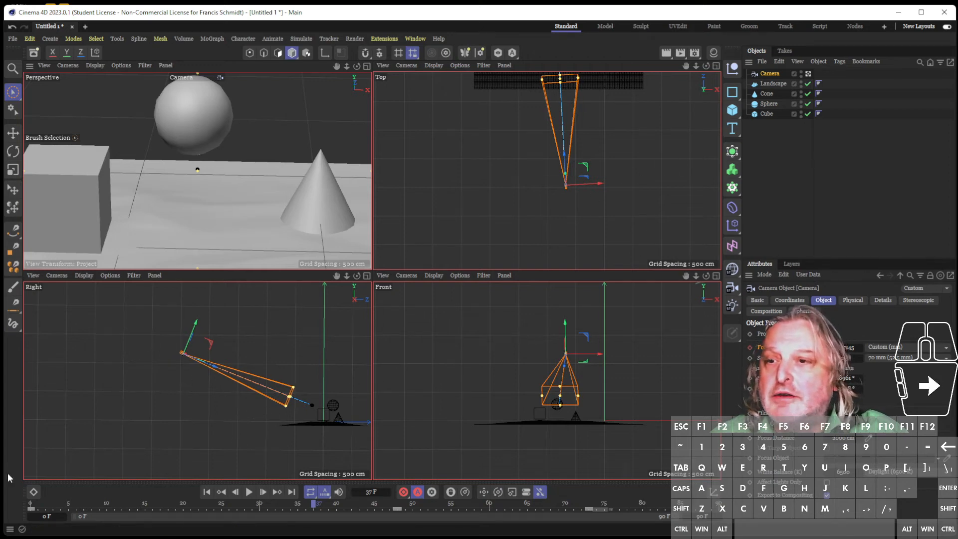
Examine the camera's Focal Length keyframes in the Dope Sheet up to frame 47, and close the timeline
click(34, 492)
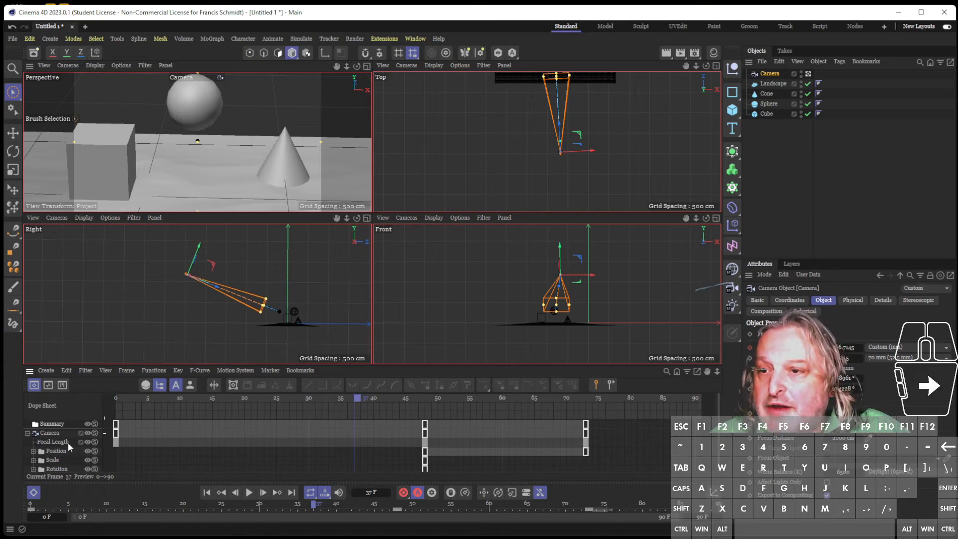
click(67, 442)
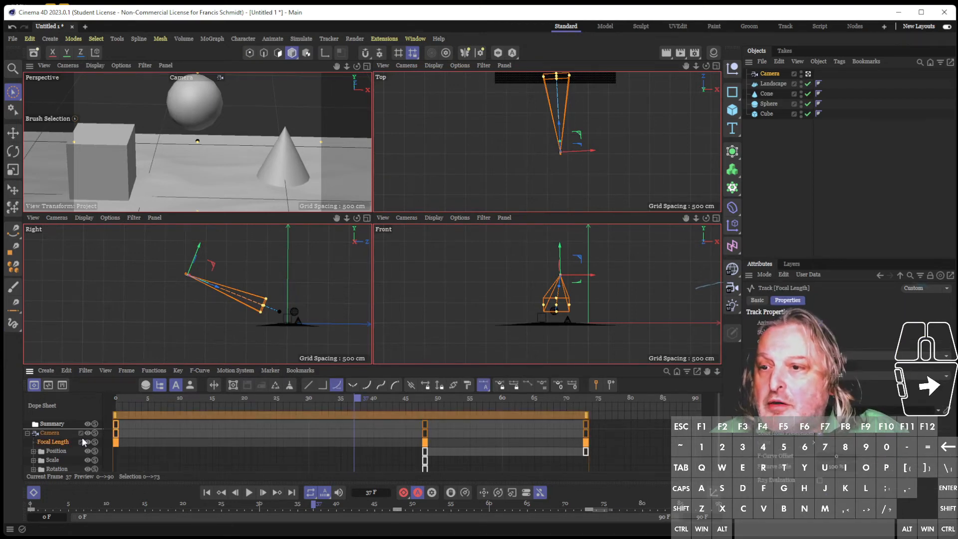
drag(360, 398, 392, 463)
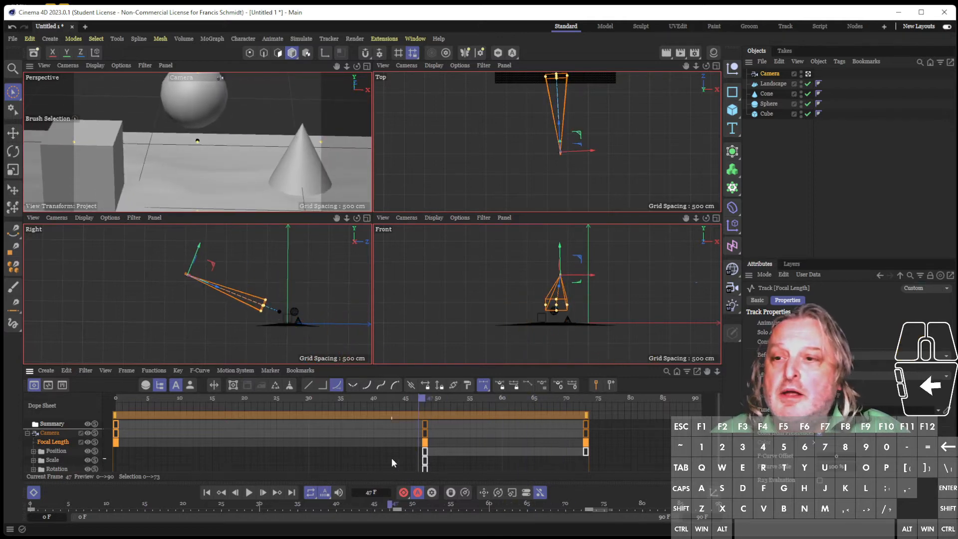
click(34, 490)
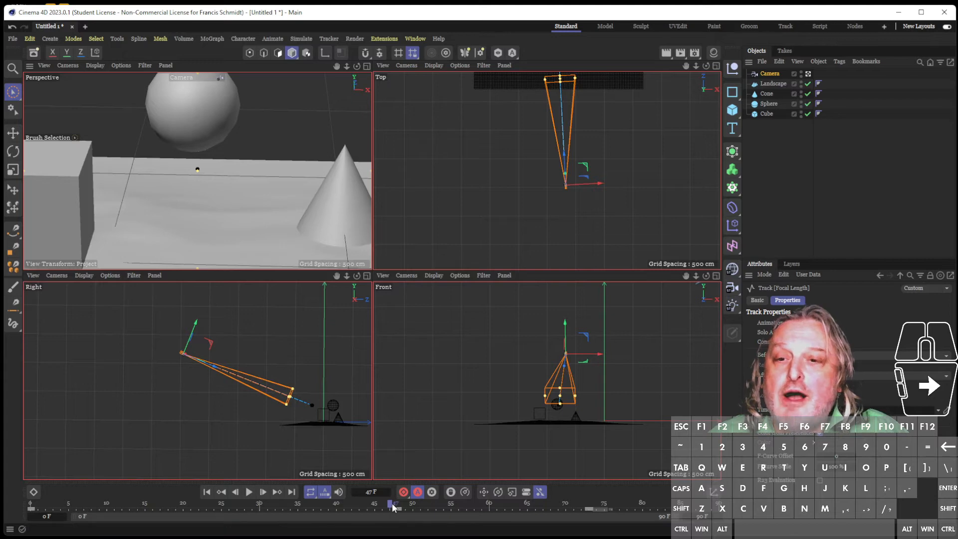
Scrub through the camera's move to frame 80, display the camera's object properties, and go back to frame 69
drag(392, 505, 610, 521)
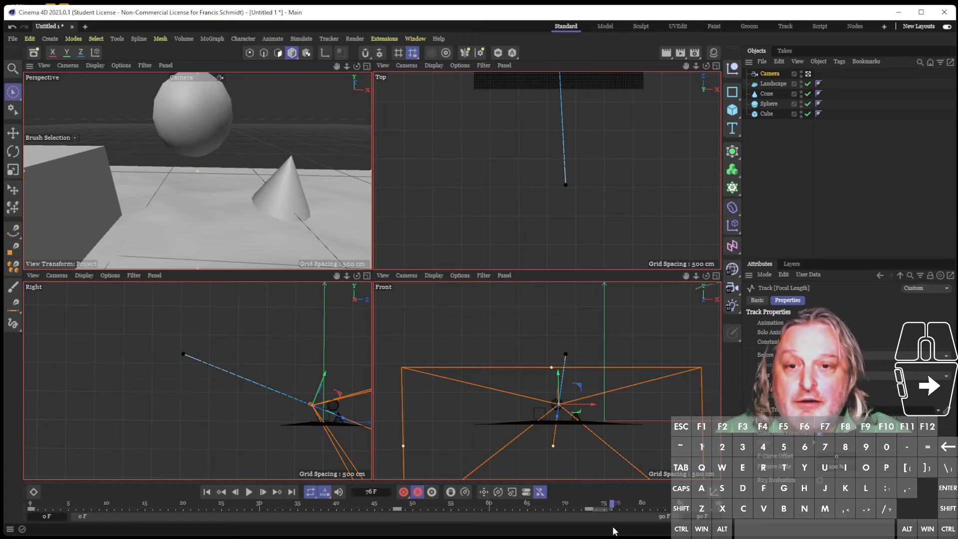
drag(615, 504, 643, 523)
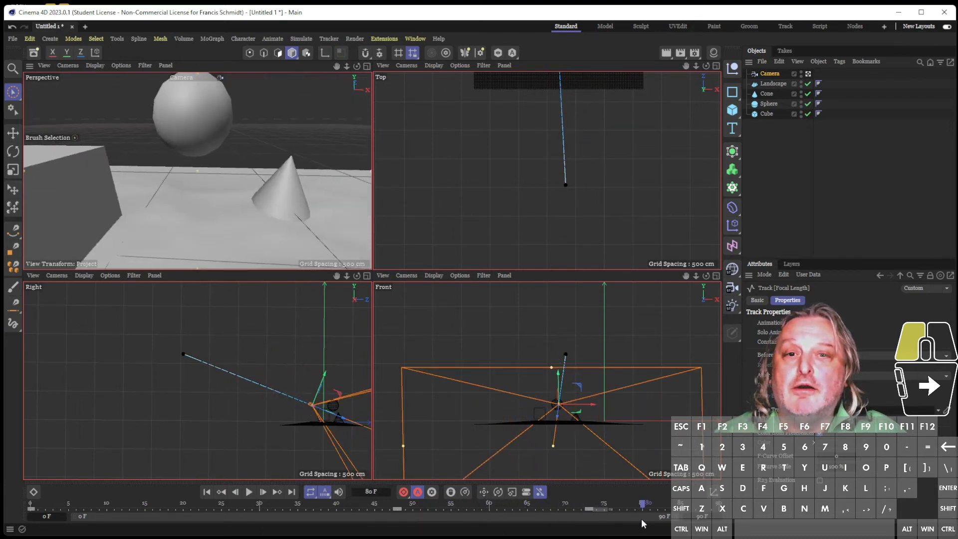
click(770, 74)
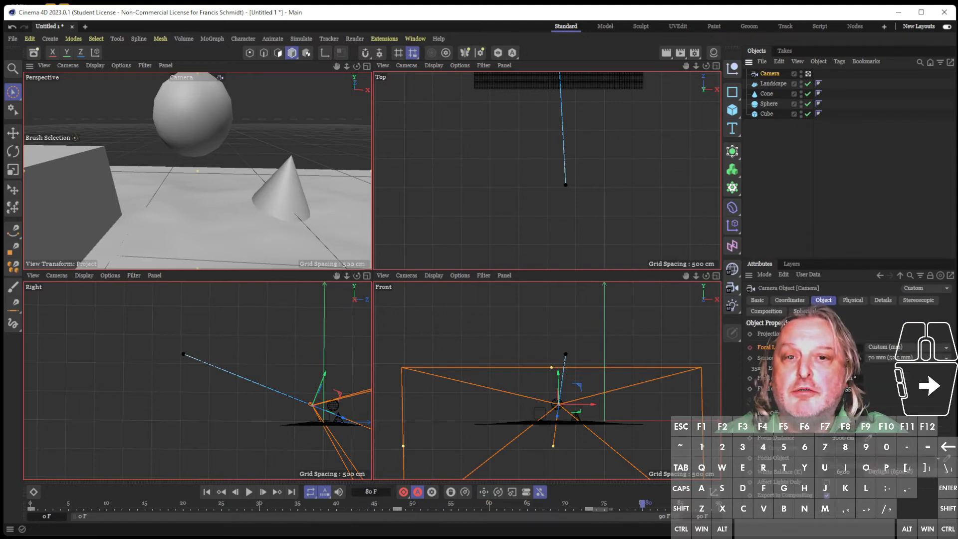
drag(644, 507, 557, 510)
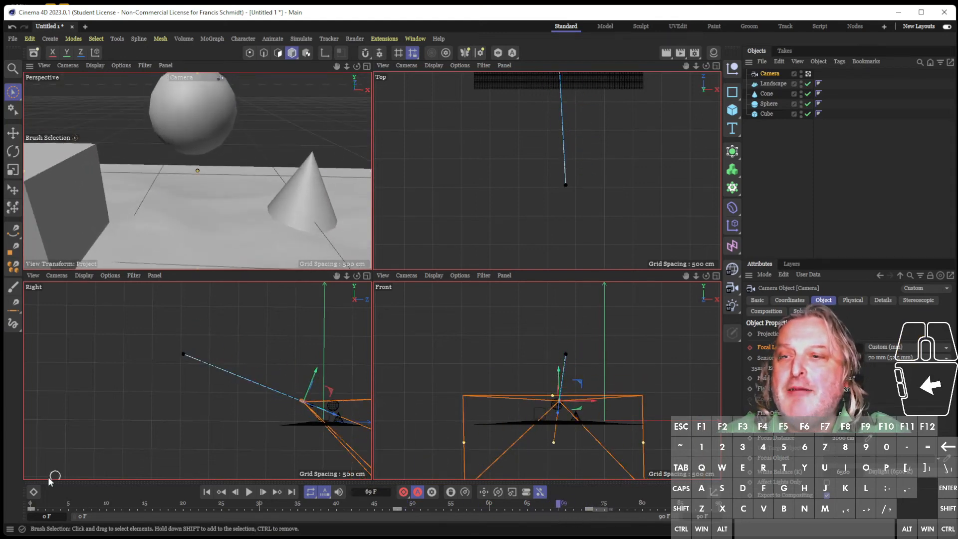
Show the camera's Focal Length animation as a curve in F-Curve mode
click(33, 492)
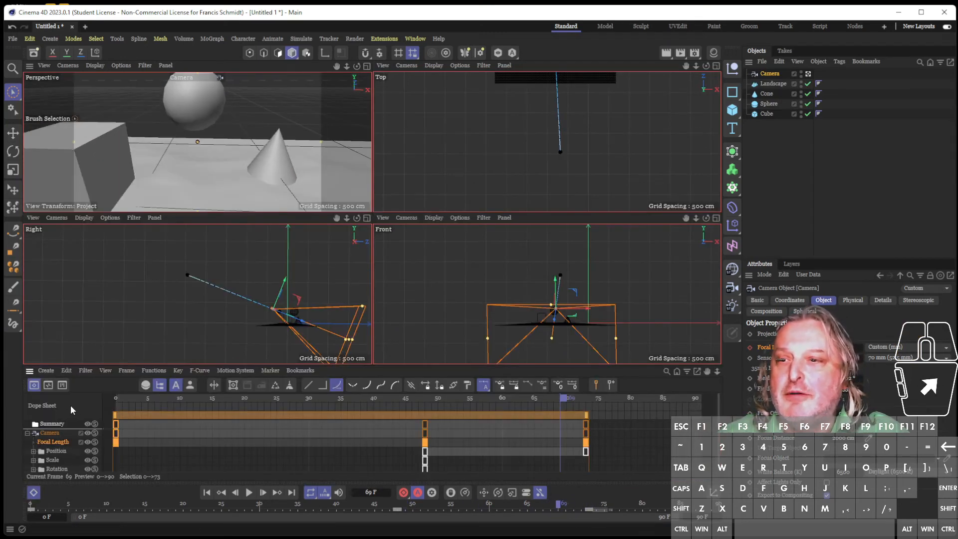
click(48, 384)
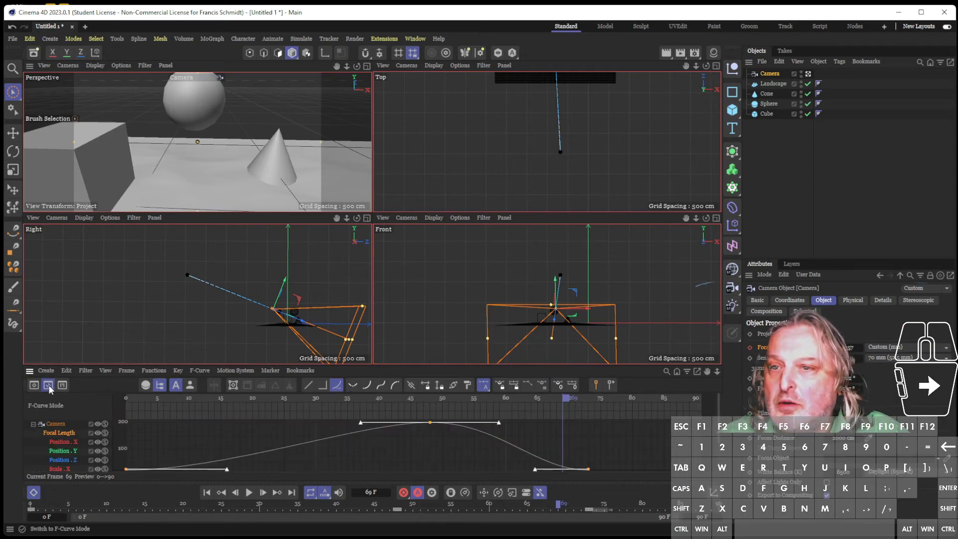
click(57, 433)
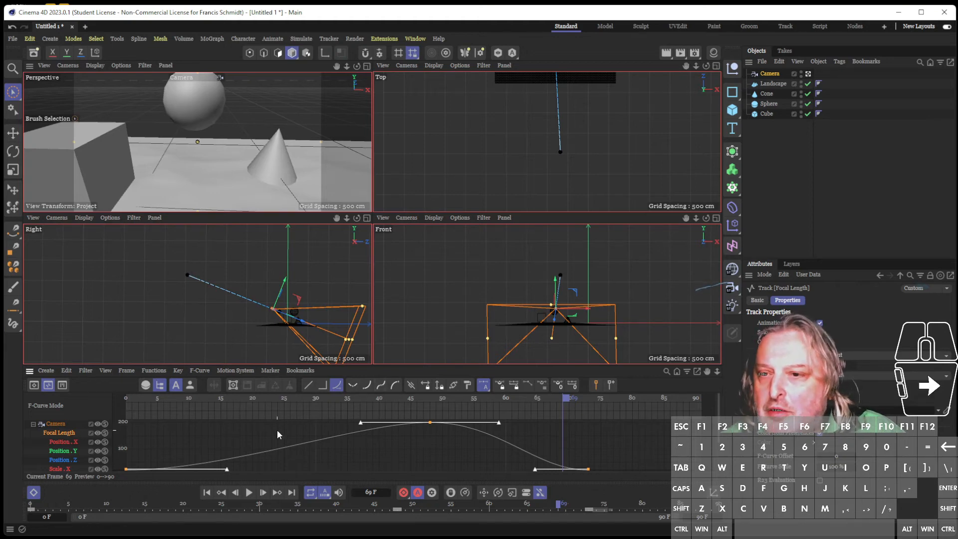
Examine the camera's Position Z, Y and X animation curves one after another, scrubbing to frame 42
click(66, 442)
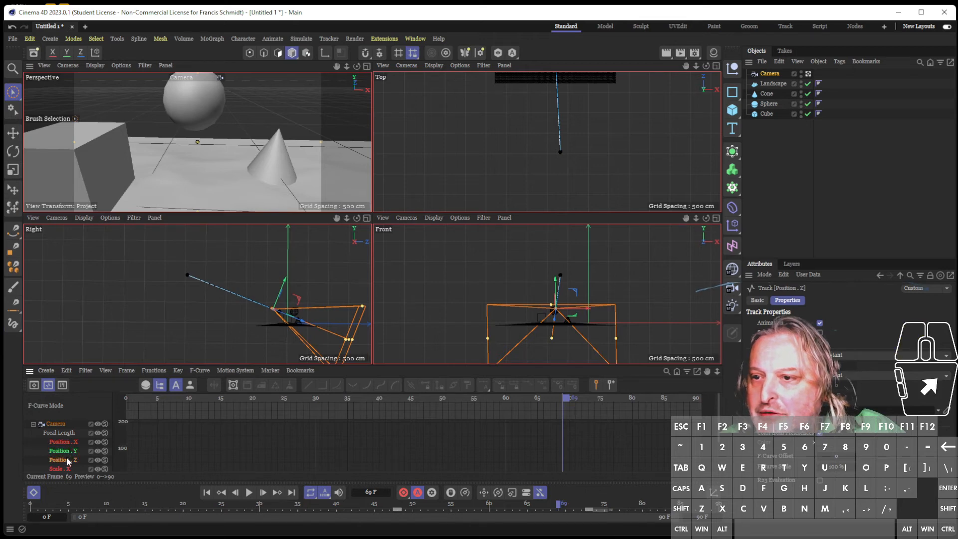
click(79, 458)
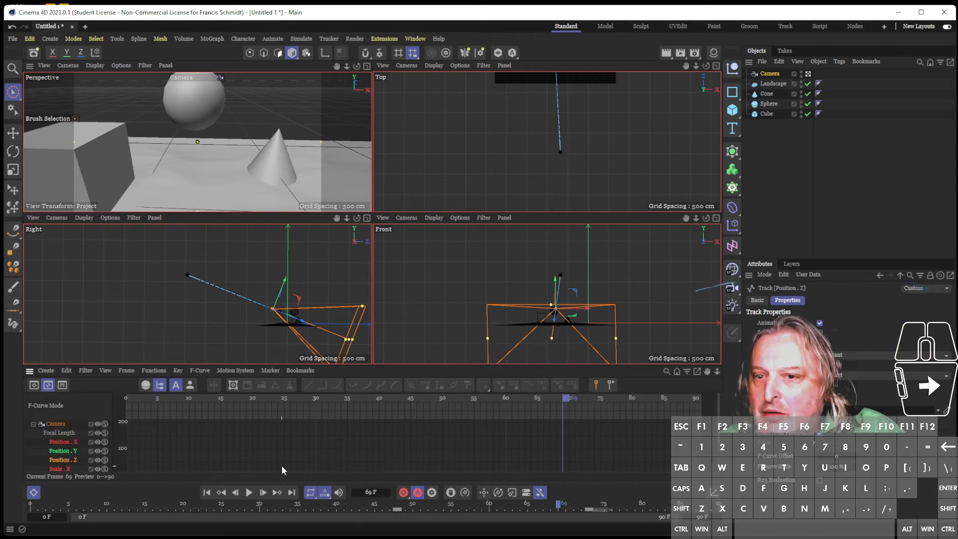
drag(521, 402, 369, 412)
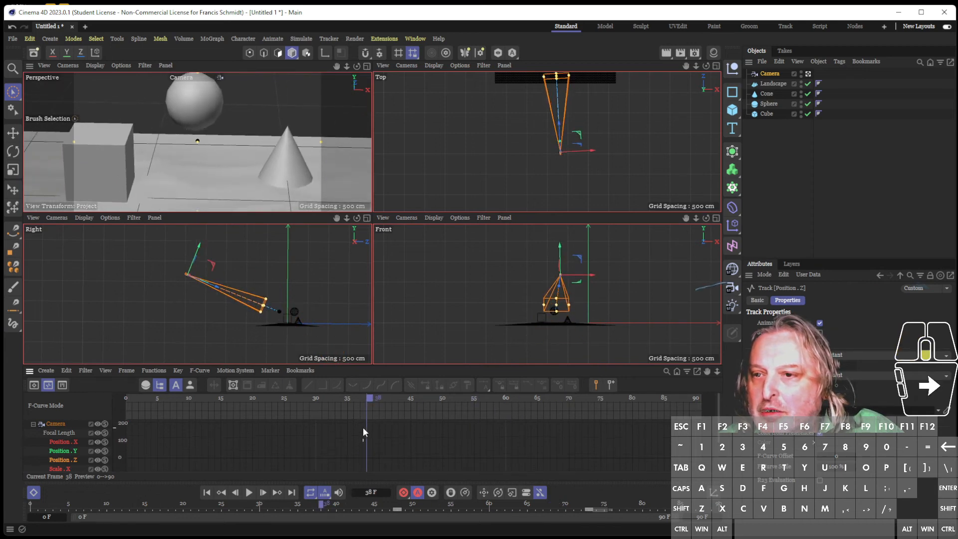
scroll(362, 427, down, 5)
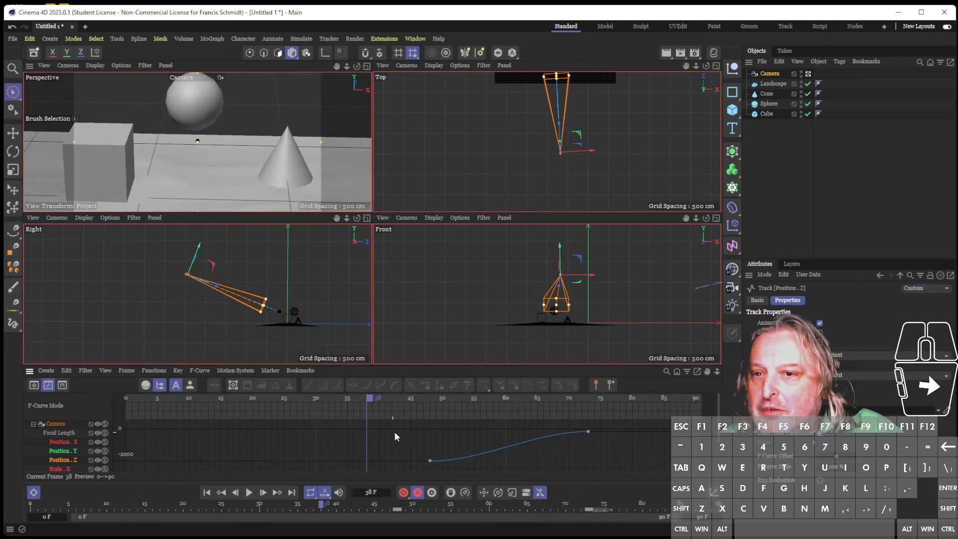
drag(375, 401, 442, 414)
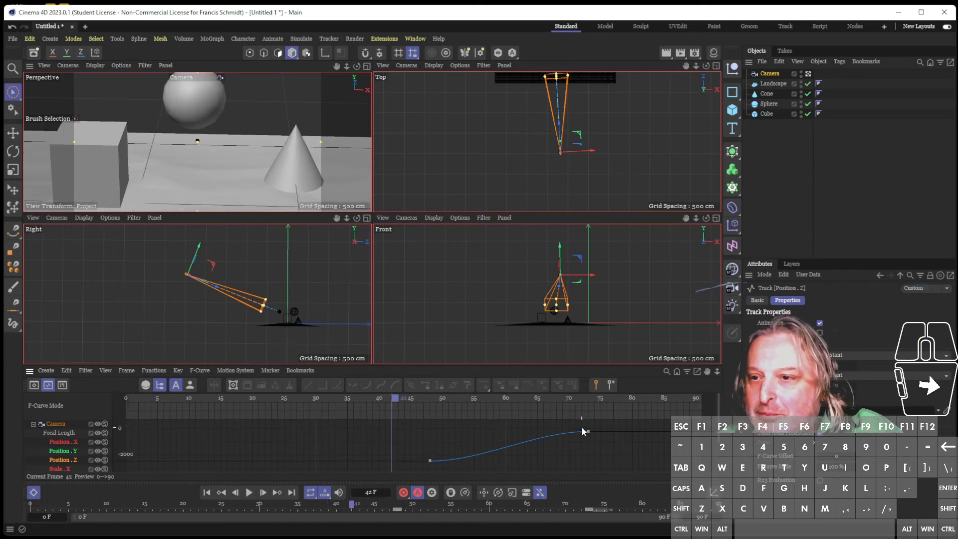
click(67, 452)
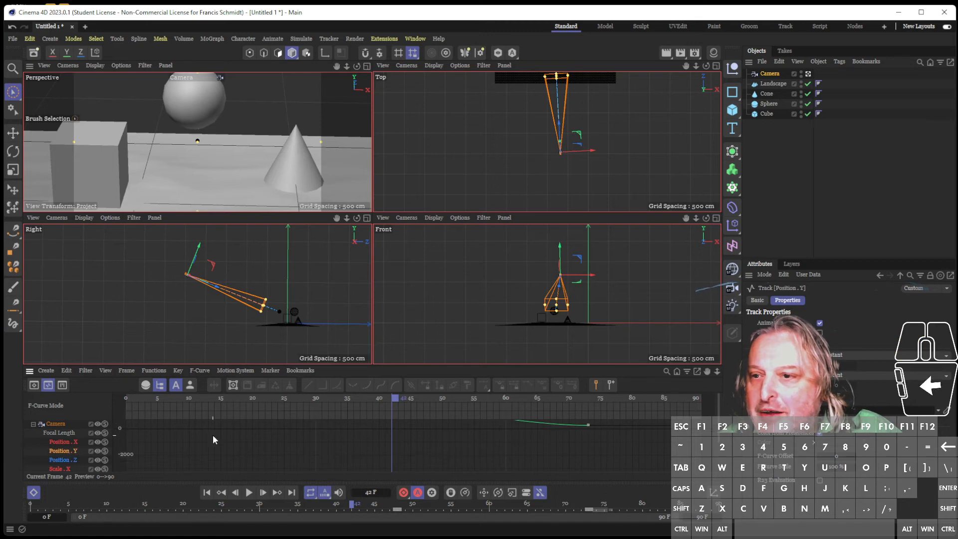
click(67, 441)
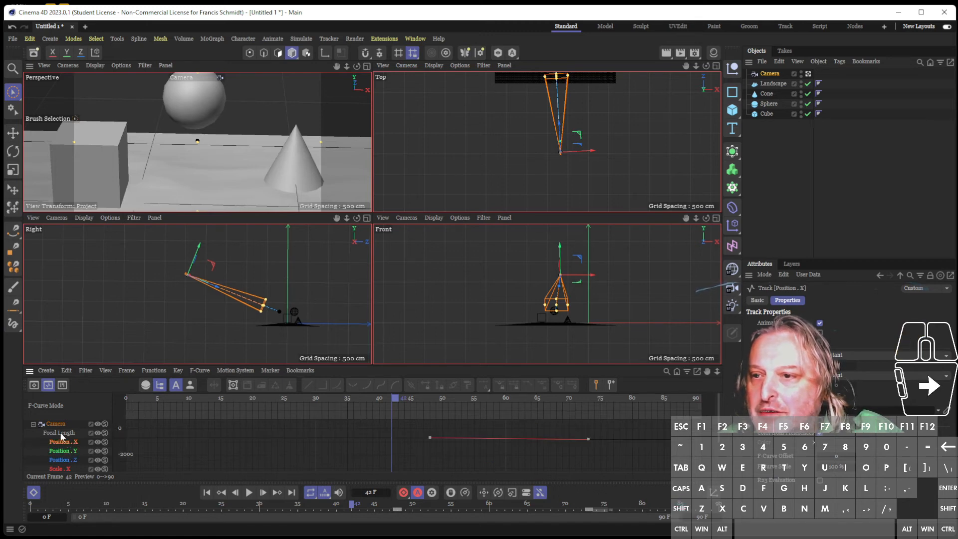
Compare the Focal Length and Position X, Y and Z curves together at frame 48, and scrub the selected camera to frame 70
click(62, 434)
shift+click(65, 460)
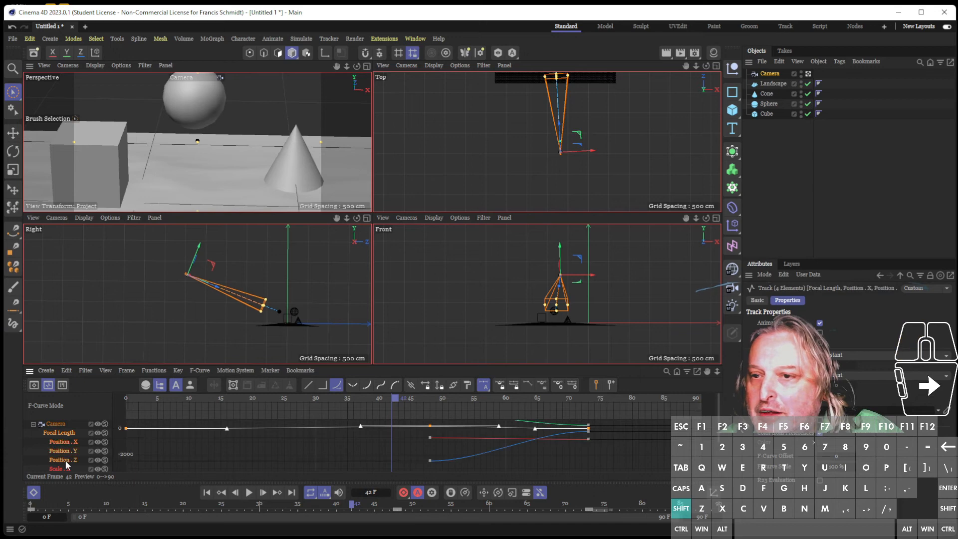
drag(393, 399, 429, 453)
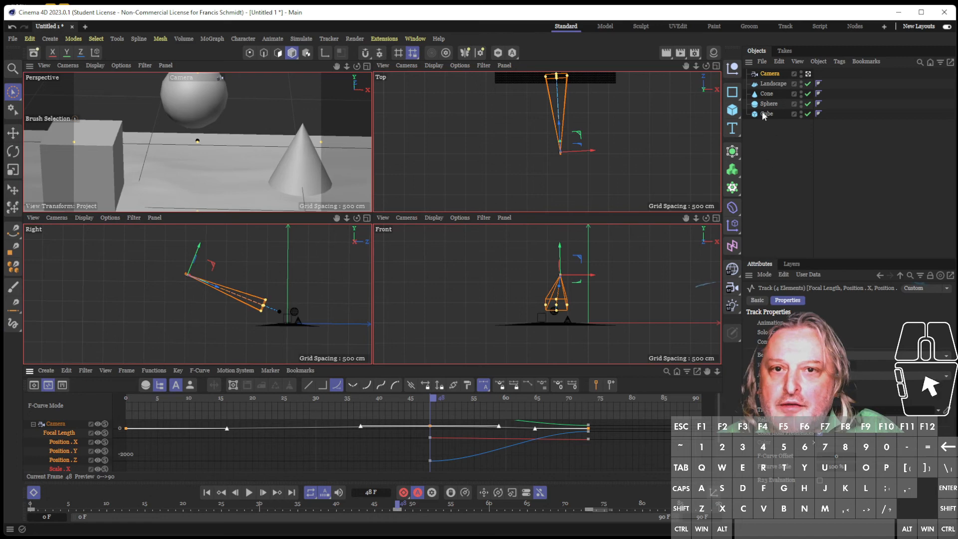
click(768, 74)
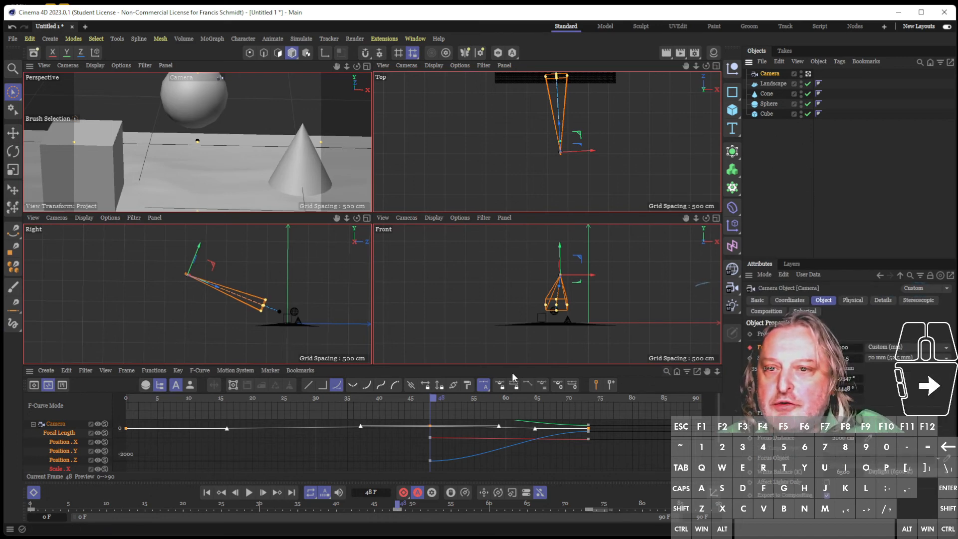
drag(434, 402, 572, 427)
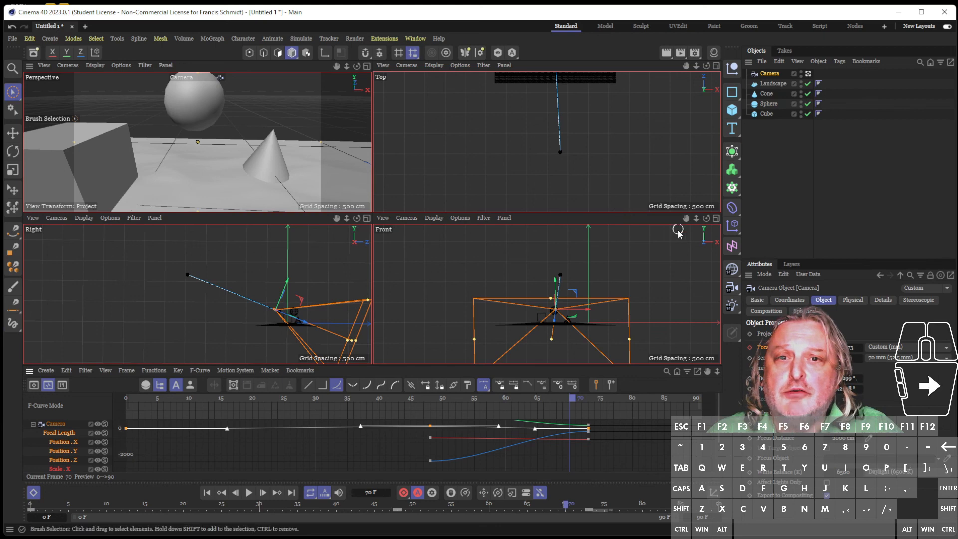
Open the list of camera types that can be added to the scene
click(732, 288)
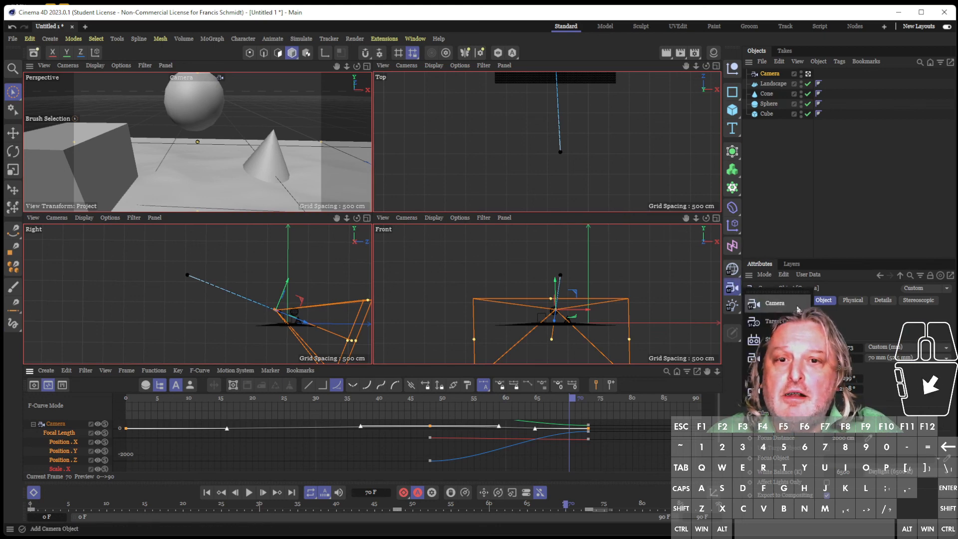